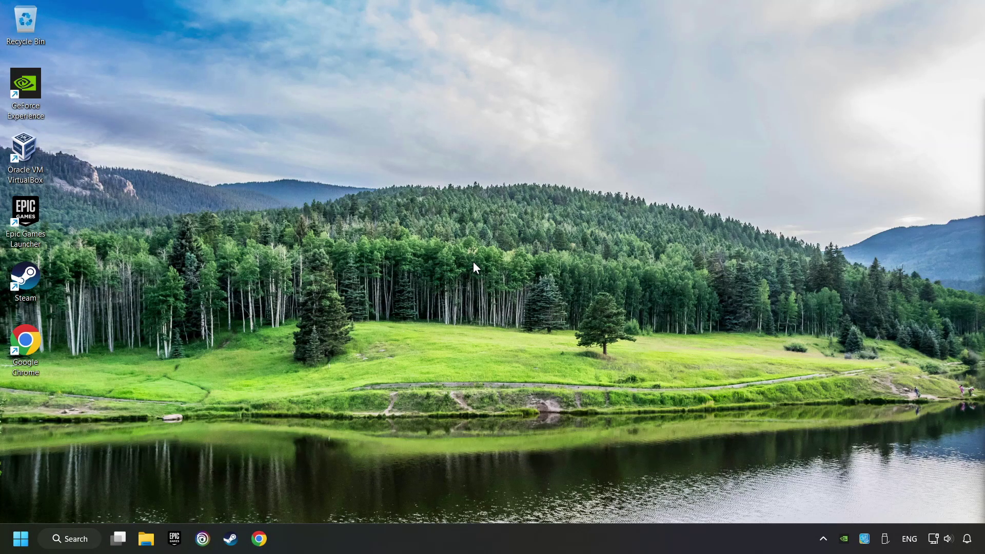
# Bring up the taskbar clock's menu with date and time options
pyautogui.rightClick(967, 538)
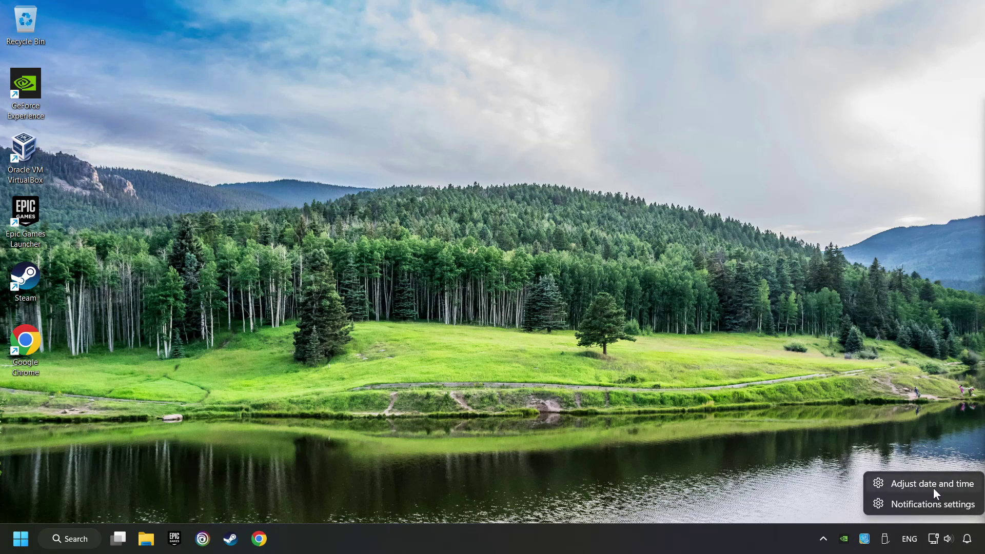
# Enable automatic time zone and automatic time, sync the clock now, and close Settings
pyautogui.click(947, 485)
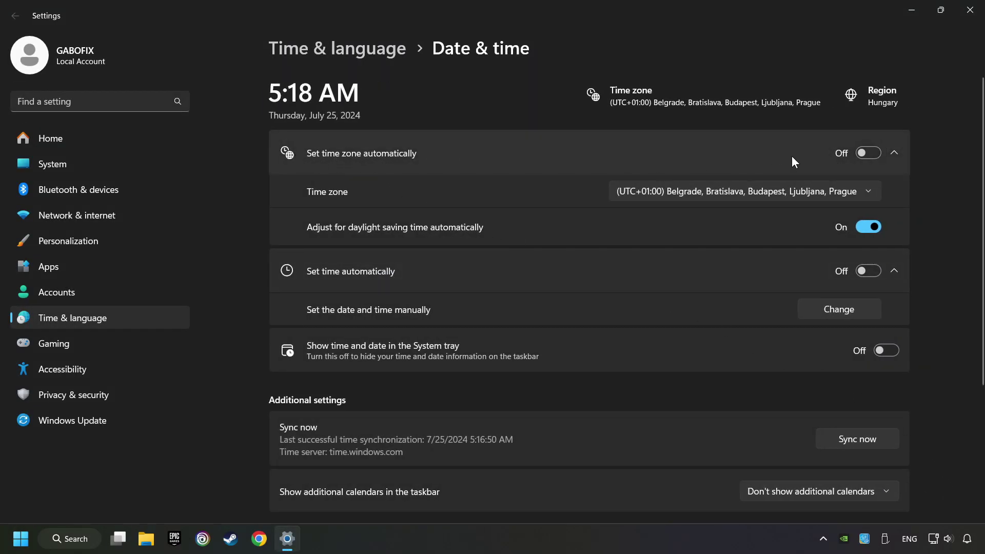
pyautogui.click(869, 153)
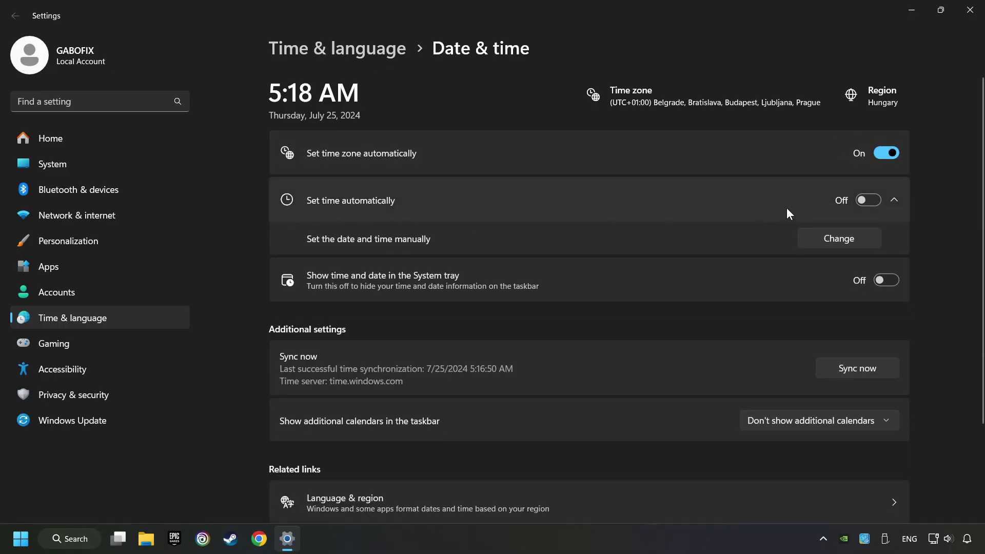
pyautogui.click(865, 203)
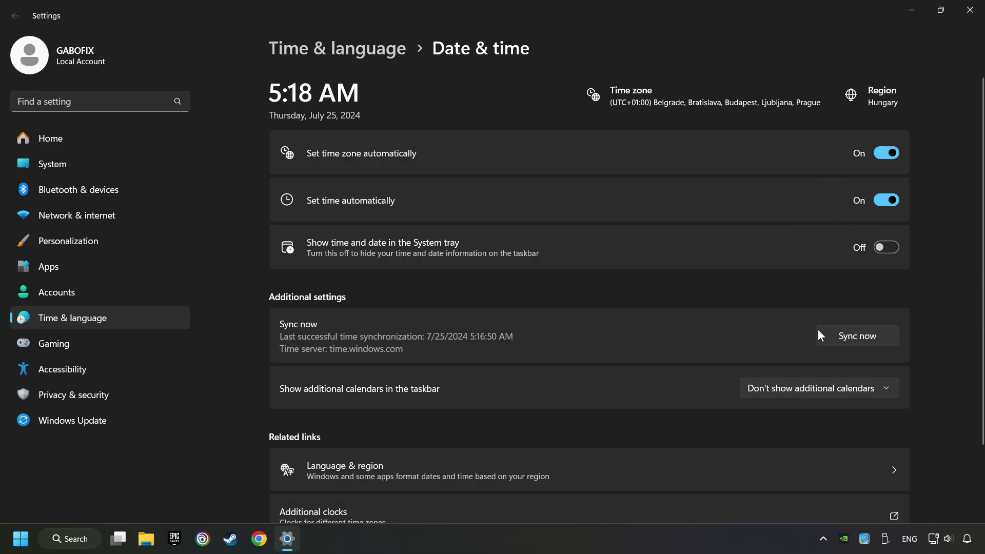
pyautogui.click(887, 343)
pyautogui.click(968, 11)
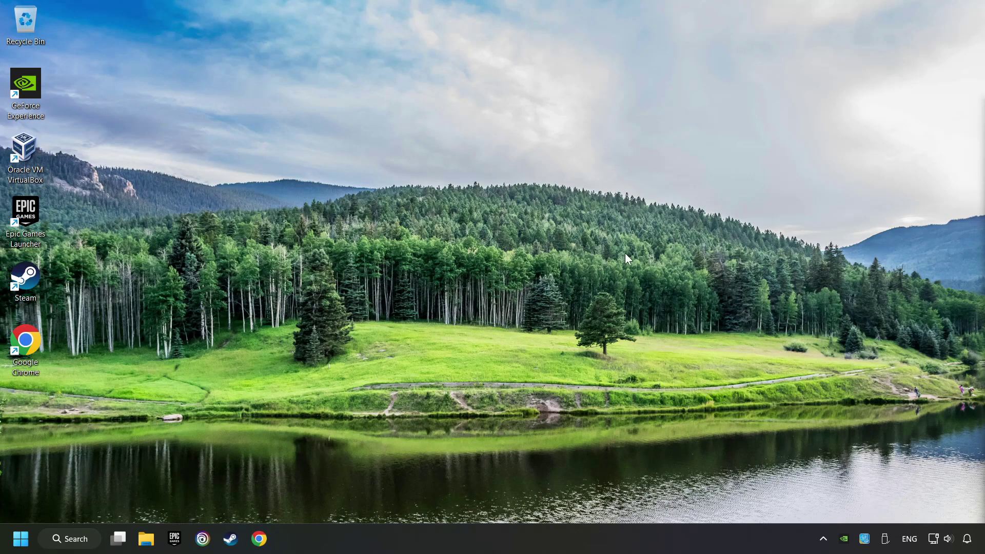
# Open Network & internet settings from the network tray icon's menu
pyautogui.rightClick(933, 539)
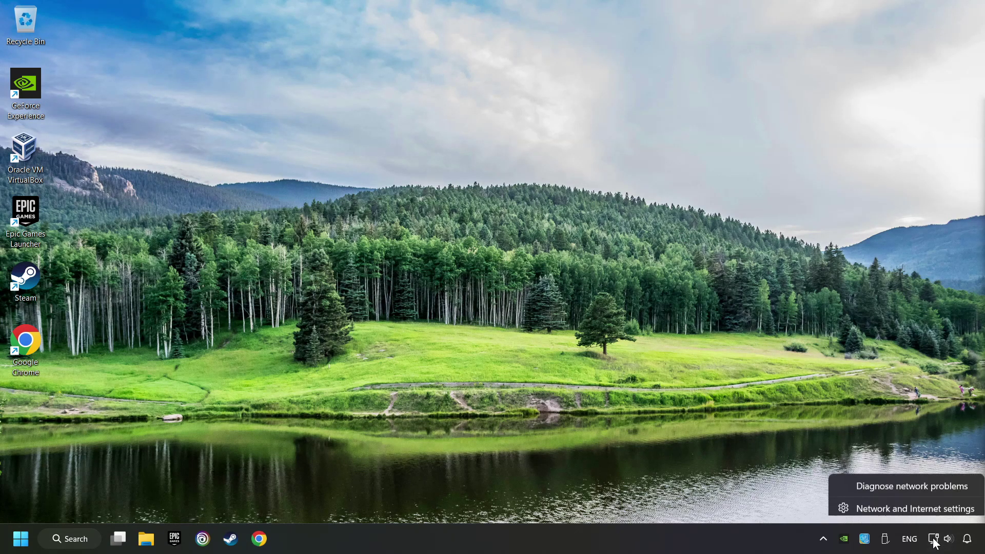
pyautogui.click(910, 505)
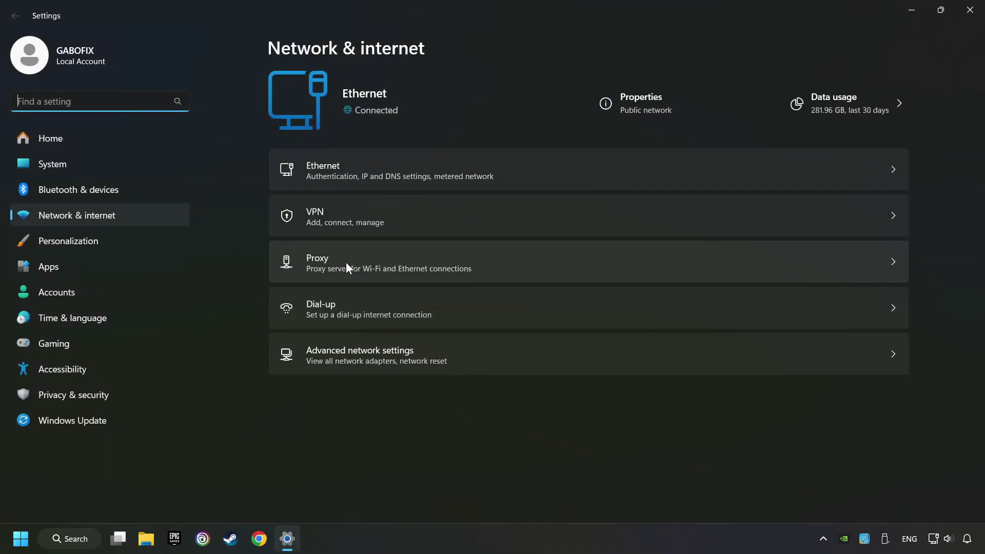
# Save the manual proxy server as Off in Proxy settings and close Settings
pyautogui.click(543, 260)
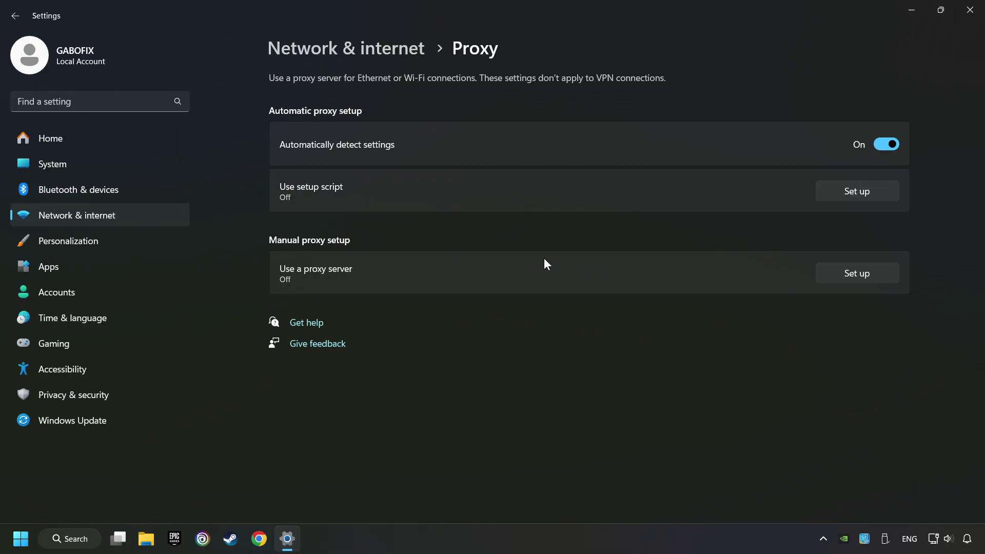
pyautogui.click(853, 275)
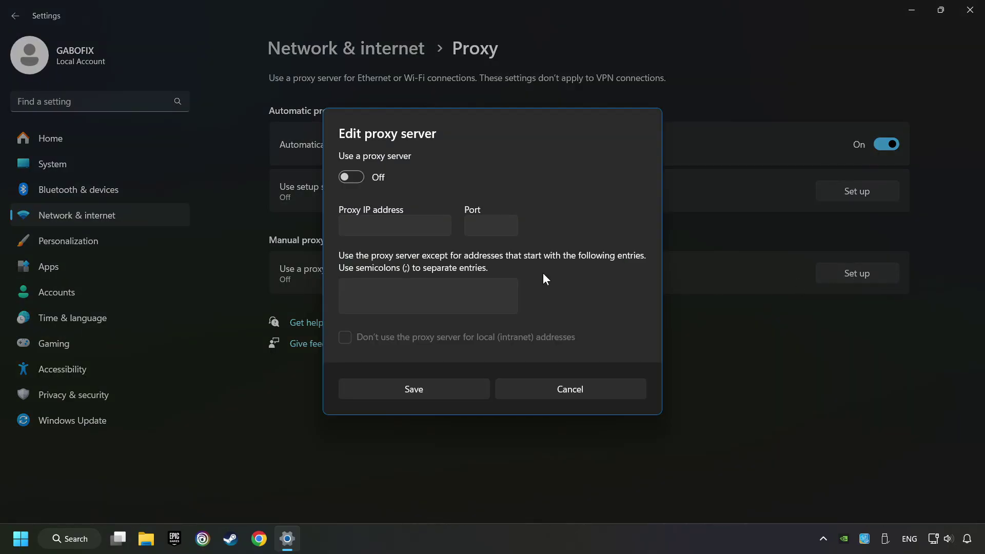
pyautogui.click(349, 179)
pyautogui.click(442, 393)
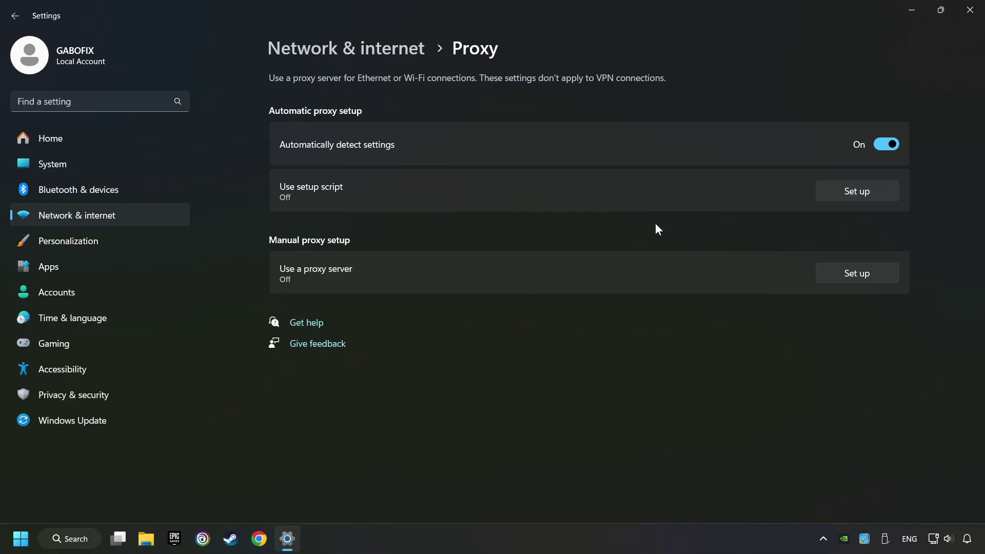
pyautogui.click(968, 16)
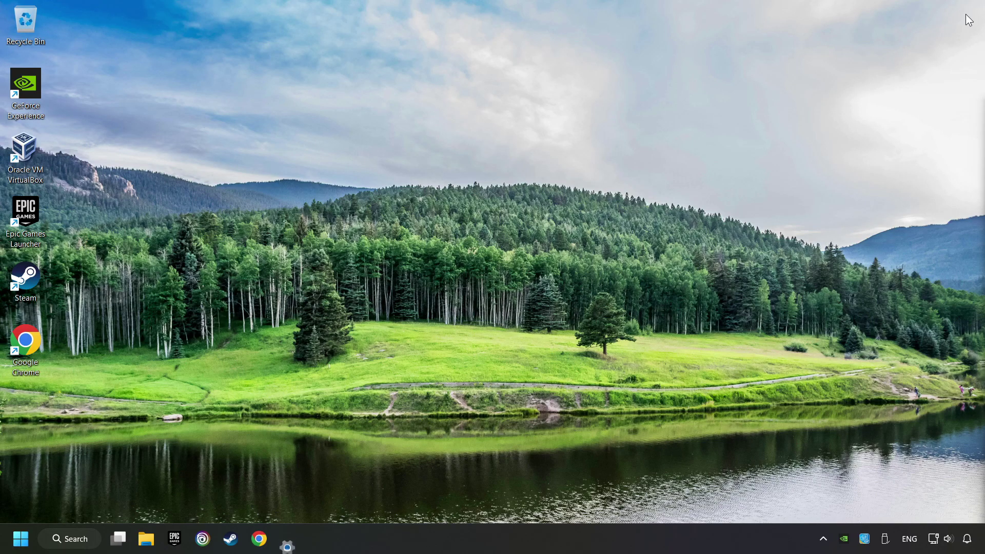
# Search for cmd and show Command Prompt's launch options
pyautogui.click(80, 541)
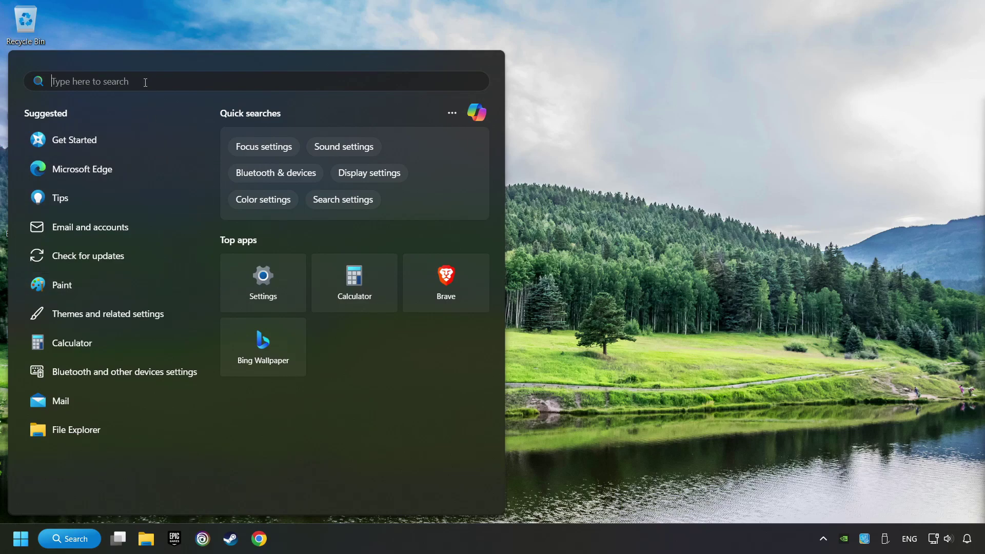
pyautogui.write('cmd')
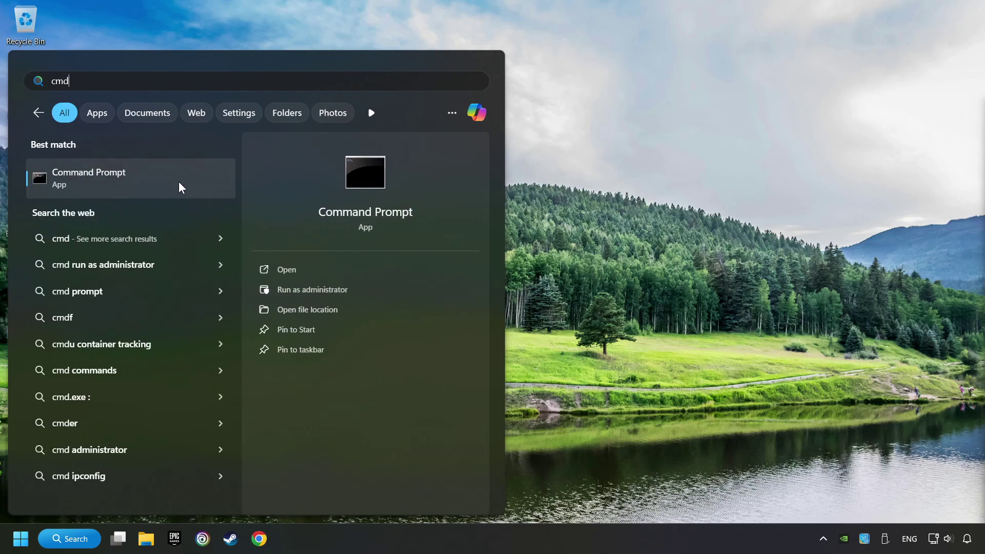
pyautogui.rightClick(184, 182)
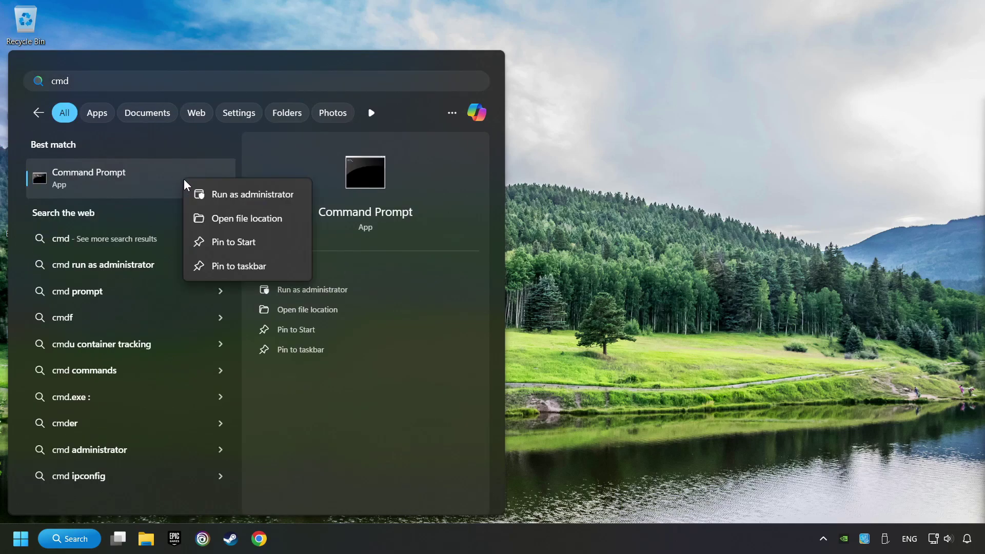
# Start Command Prompt as administrator beside commands.txt and run ipconfig /flushdns
pyautogui.click(240, 197)
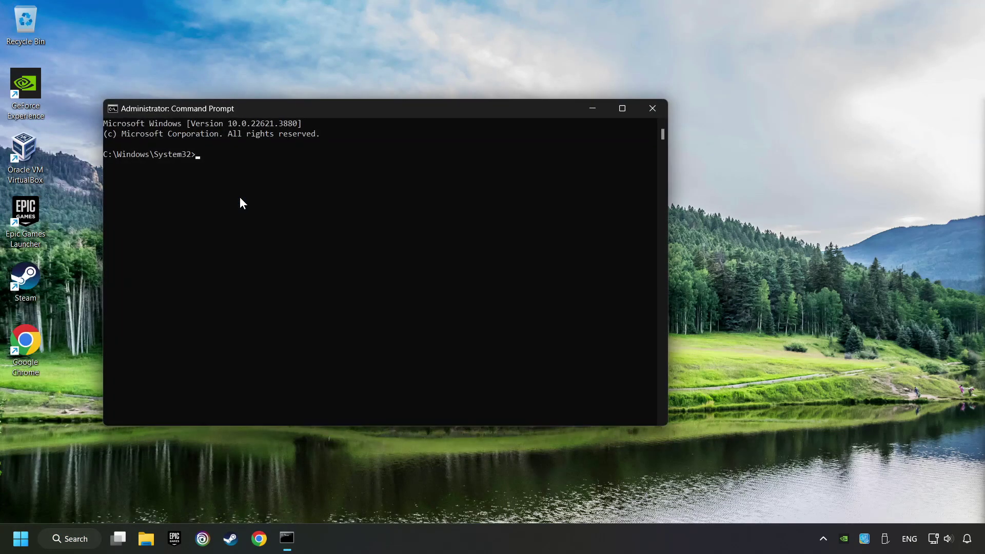
pyautogui.moveTo(241, 113); pyautogui.dragTo(156, 31)
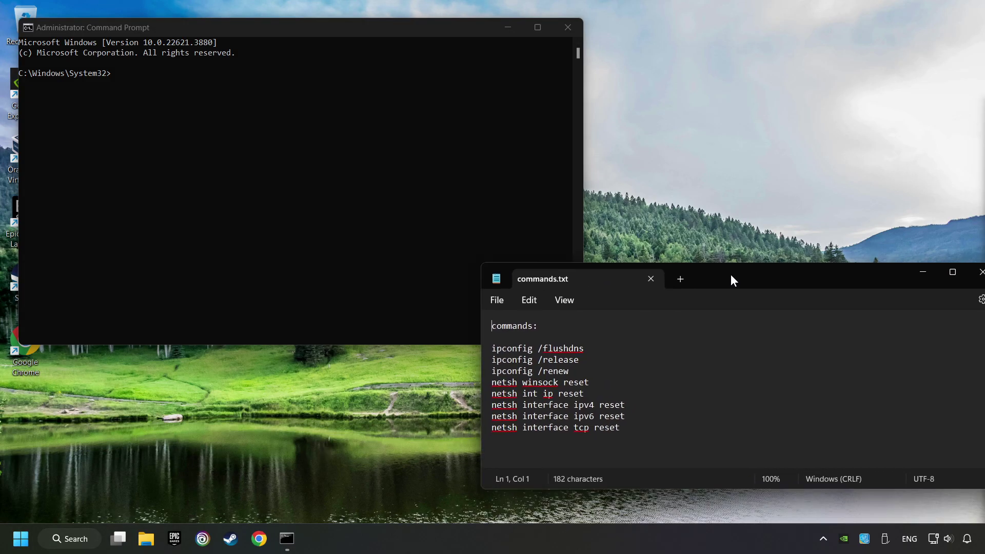
pyautogui.moveTo(730, 274); pyautogui.dragTo(704, 304)
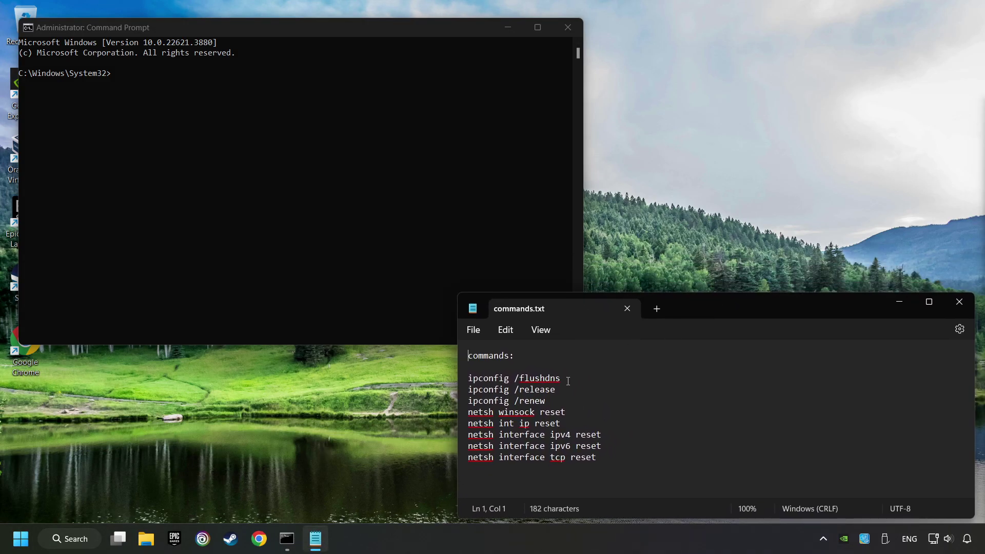
pyautogui.moveTo(568, 380); pyautogui.dragTo(452, 378)
pyautogui.click(136, 75)
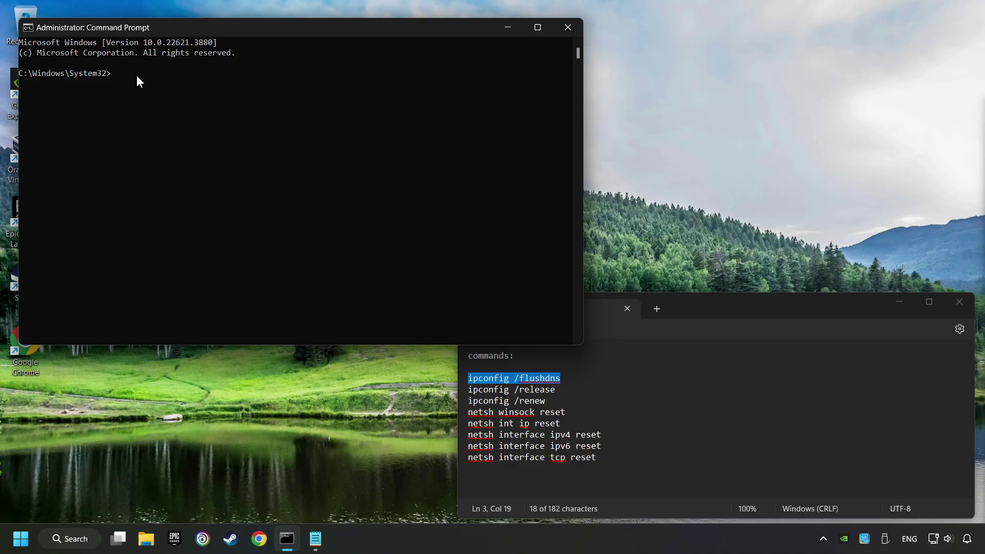
pyautogui.write('ipconfig /flushdns')
pyautogui.press('Return')
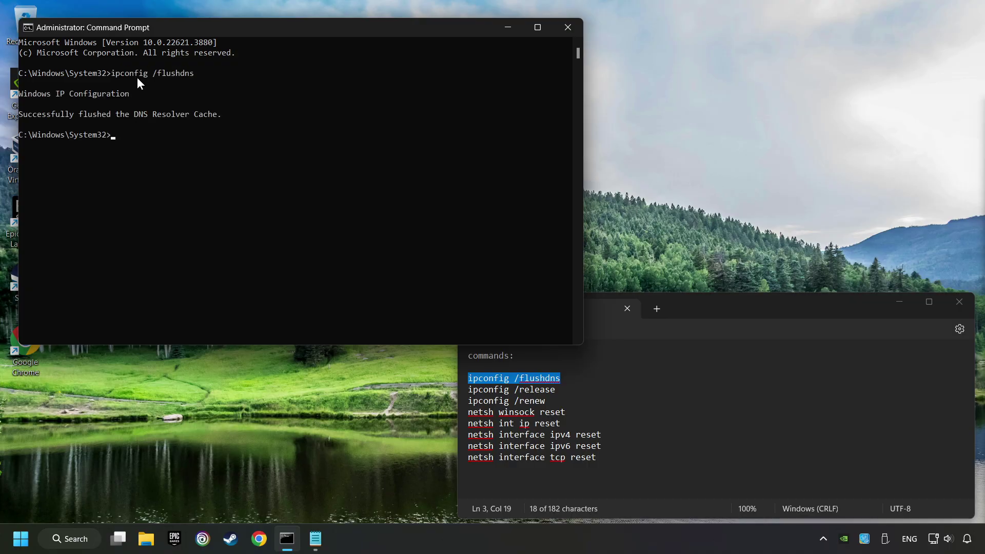
# Run ipconfig /release and ipconfig /renew copied from the notes
pyautogui.moveTo(556, 390); pyautogui.dragTo(451, 389)
pyautogui.hotkey('ctrl', 'c')
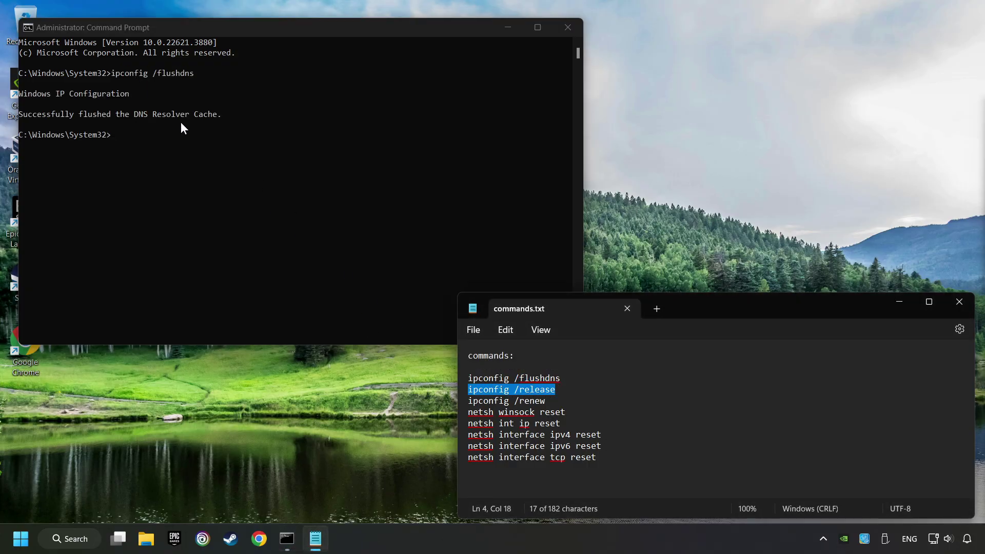
pyautogui.click(181, 129)
pyautogui.hotkey('ctrl', 'v')
pyautogui.press('Return')
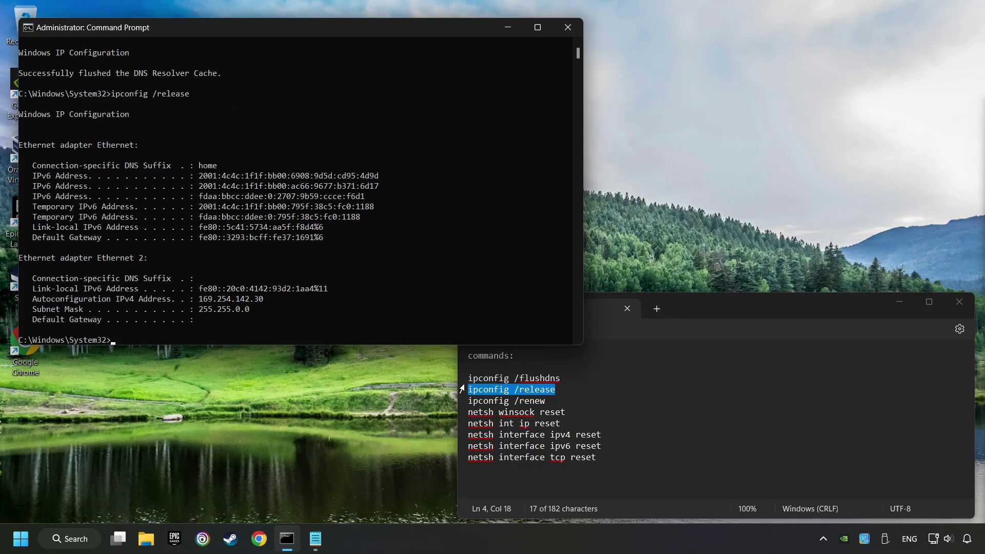
pyautogui.moveTo(546, 401); pyautogui.dragTo(435, 390)
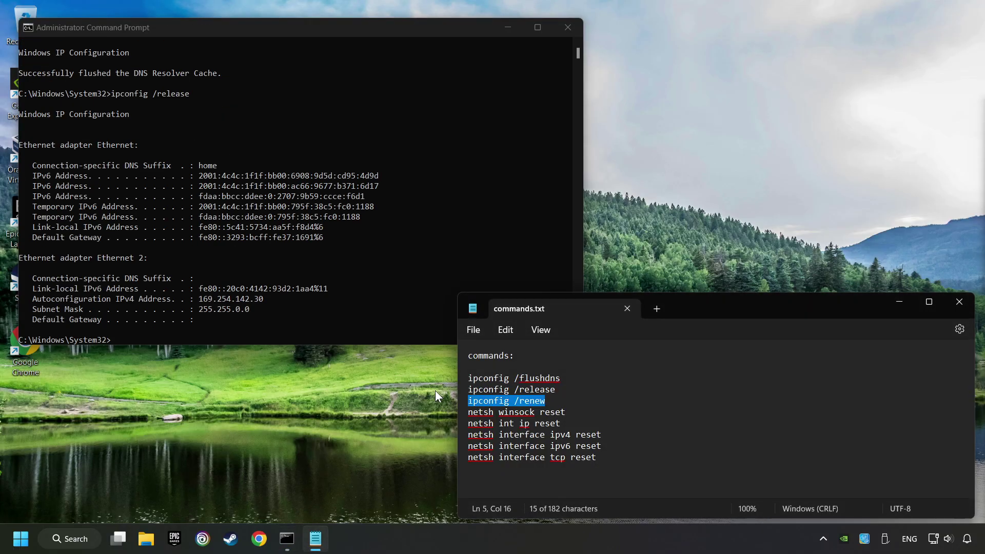
pyautogui.click(235, 236)
pyautogui.write('ipconfig /renew')
pyautogui.press('Return')
# Run netsh winsock reset and netsh int ip reset
pyautogui.click(565, 412)
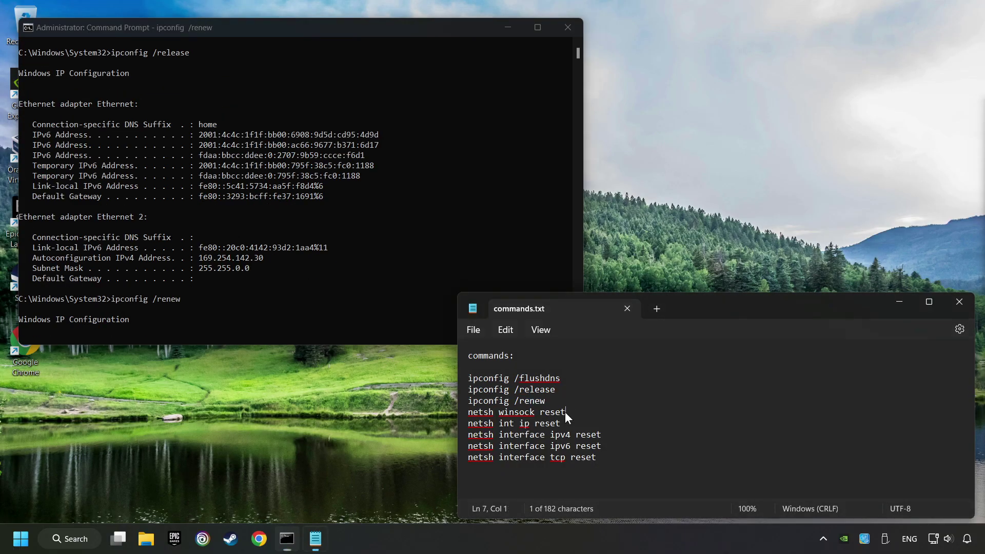
pyautogui.moveTo(564, 412); pyautogui.dragTo(454, 413)
pyautogui.click(280, 216)
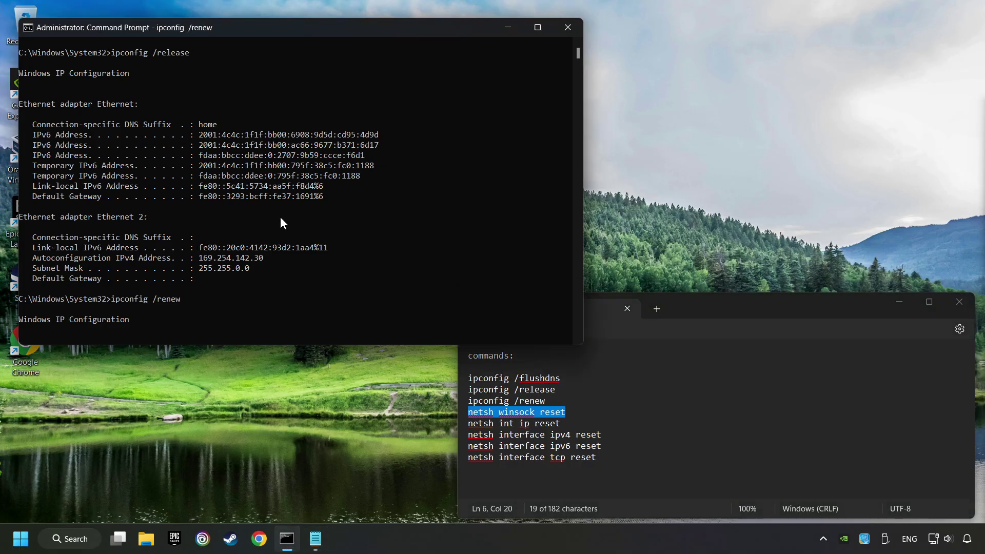
pyautogui.write('netsh winsock reset')
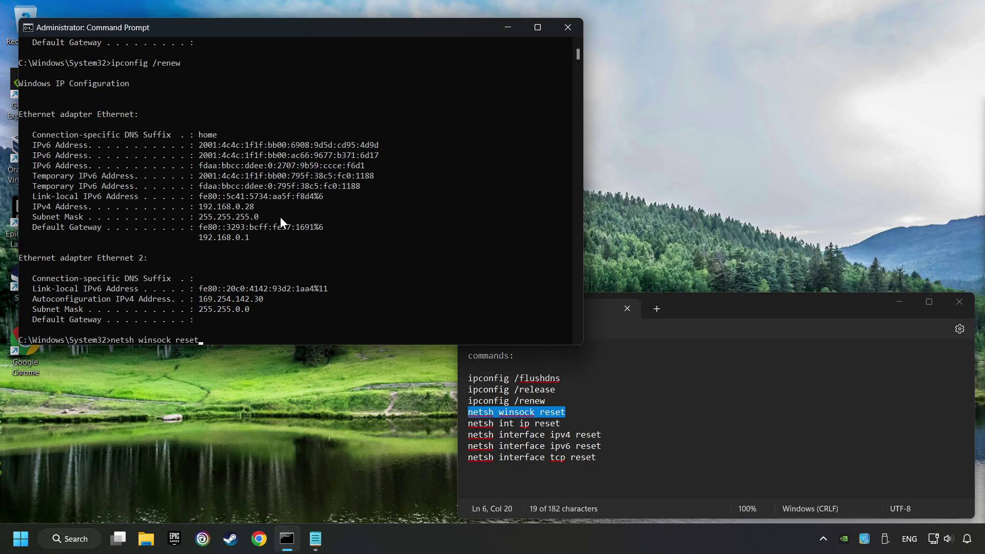
pyautogui.press('Return')
pyautogui.moveTo(560, 423); pyautogui.dragTo(468, 425)
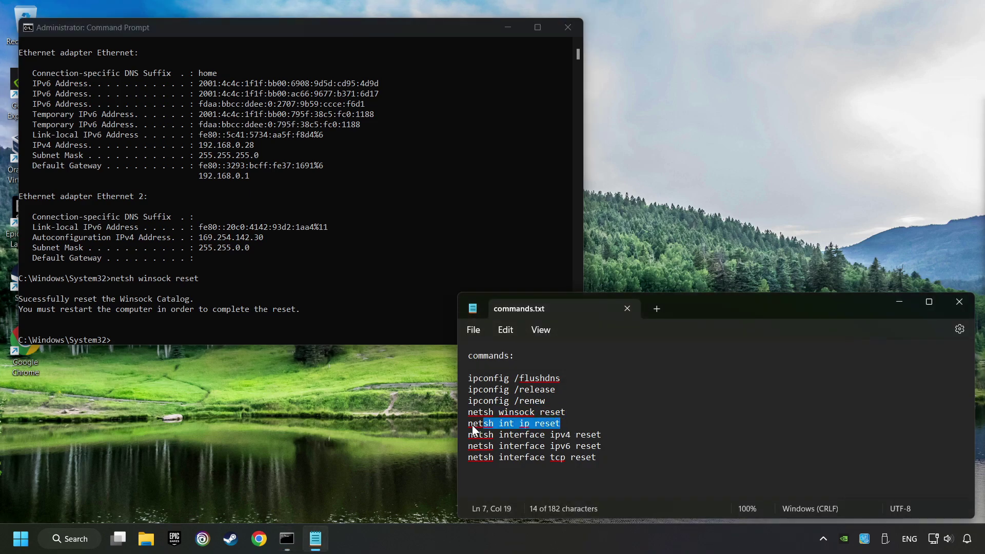
pyautogui.hotkey('ctrl', 'c')
pyautogui.click(279, 223)
pyautogui.hotkey('ctrl', 'v')
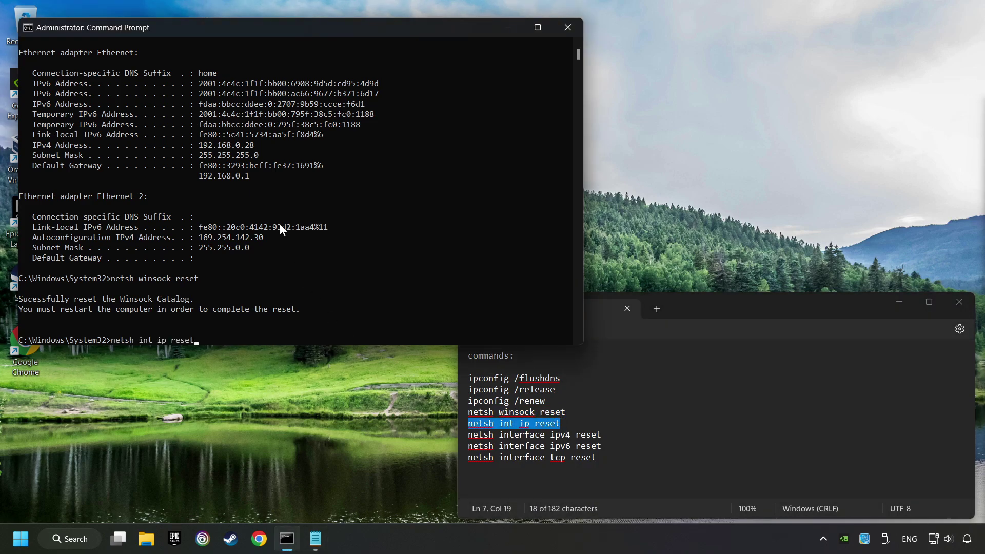
pyautogui.press('Return')
# Enter the netsh interface ipv4 reset and ipv6 reset commands at the prompt
pyautogui.moveTo(600, 435); pyautogui.dragTo(455, 431)
pyautogui.hotkey('ctrl', 'c')
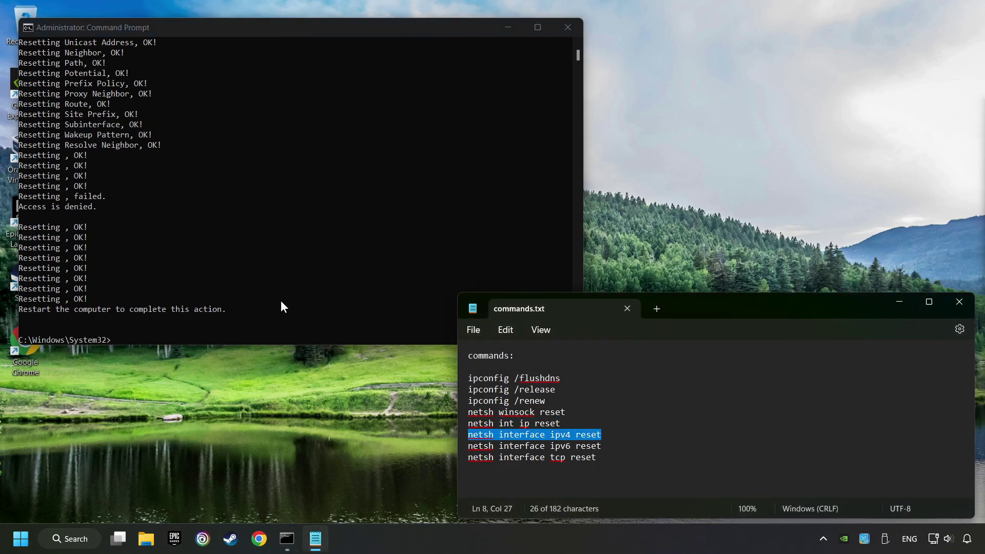
pyautogui.click(248, 232)
pyautogui.hotkey('ctrl', 'v')
pyautogui.press('Escape')
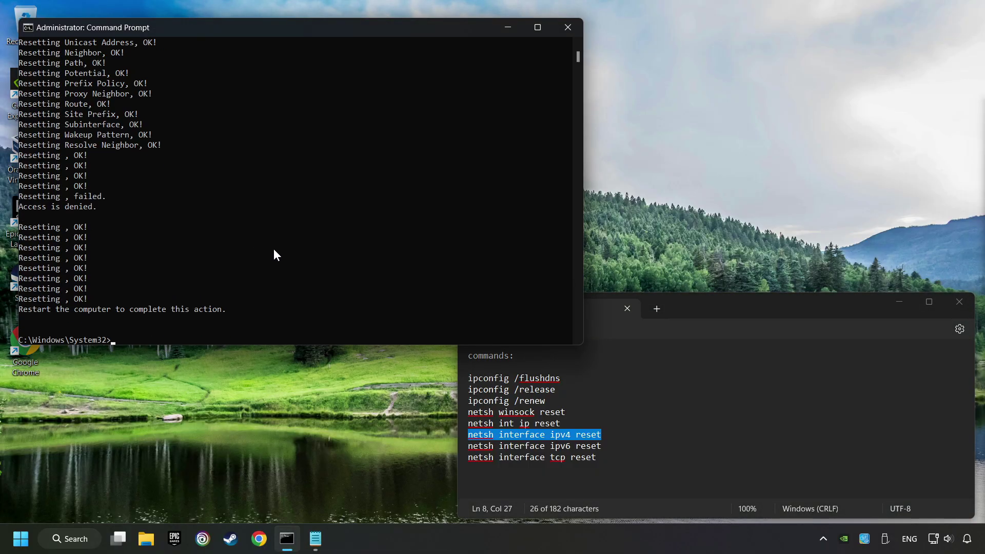
pyautogui.moveTo(600, 446); pyautogui.dragTo(462, 444)
pyautogui.hotkey('ctrl', 'c')
pyautogui.click(255, 203)
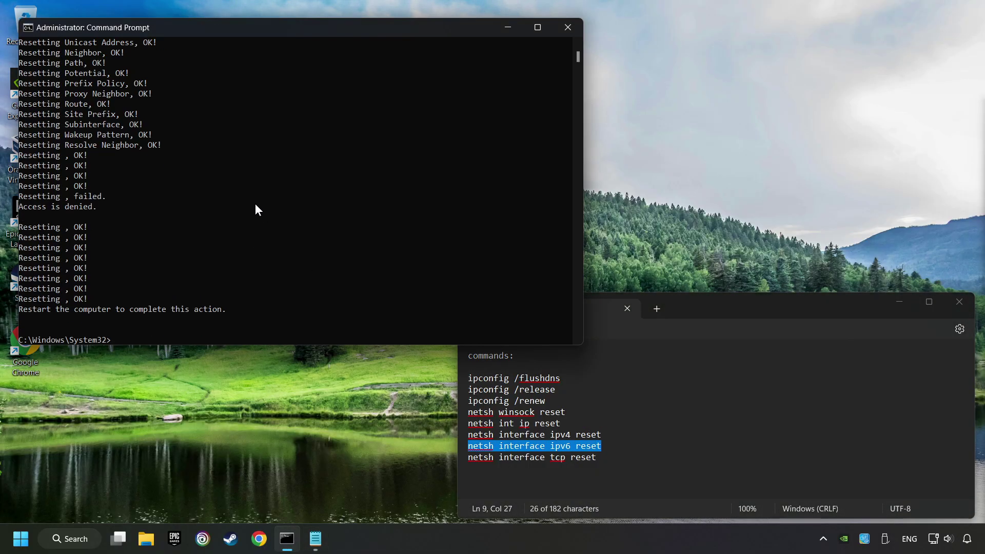
pyautogui.hotkey('ctrl', 'v')
pyautogui.press('Escape')
# Run netsh interface tcp reset, then close Command Prompt and the Notepad notes
pyautogui.moveTo(599, 458); pyautogui.dragTo(451, 455)
pyautogui.hotkey('ctrl', 'c')
pyautogui.click(288, 251)
pyautogui.hotkey('ctrl', 'v')
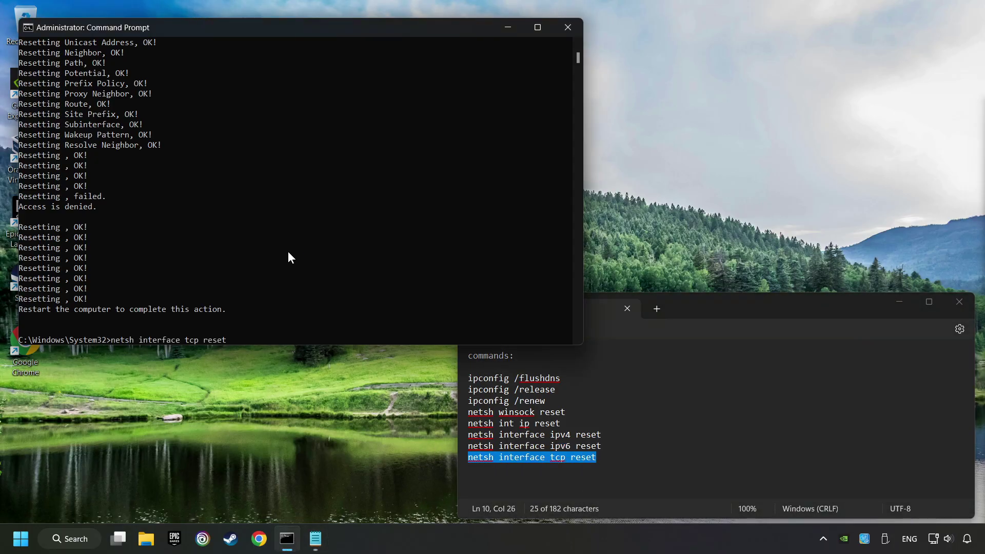
pyautogui.press('Return')
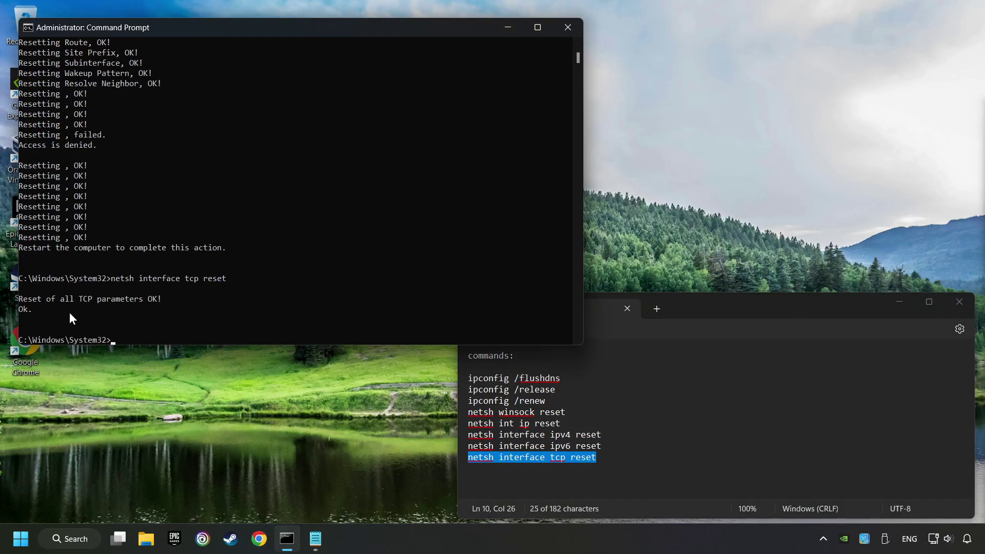
pyautogui.click(568, 29)
pyautogui.click(959, 302)
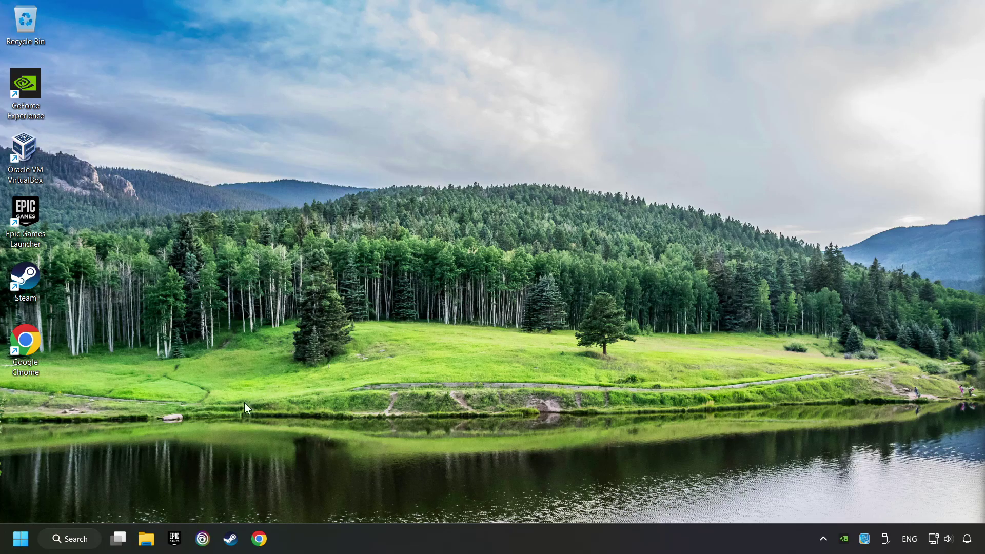
# Reach Network reset under Advanced network settings and confirm Reset now
pyautogui.click(21, 538)
pyautogui.click(373, 494)
pyautogui.rightClick(936, 542)
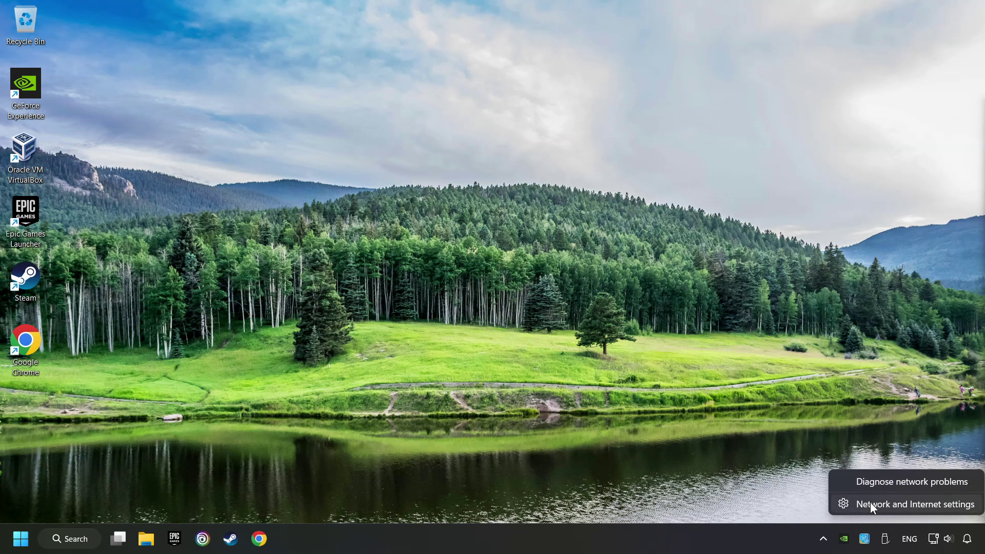
pyautogui.click(909, 502)
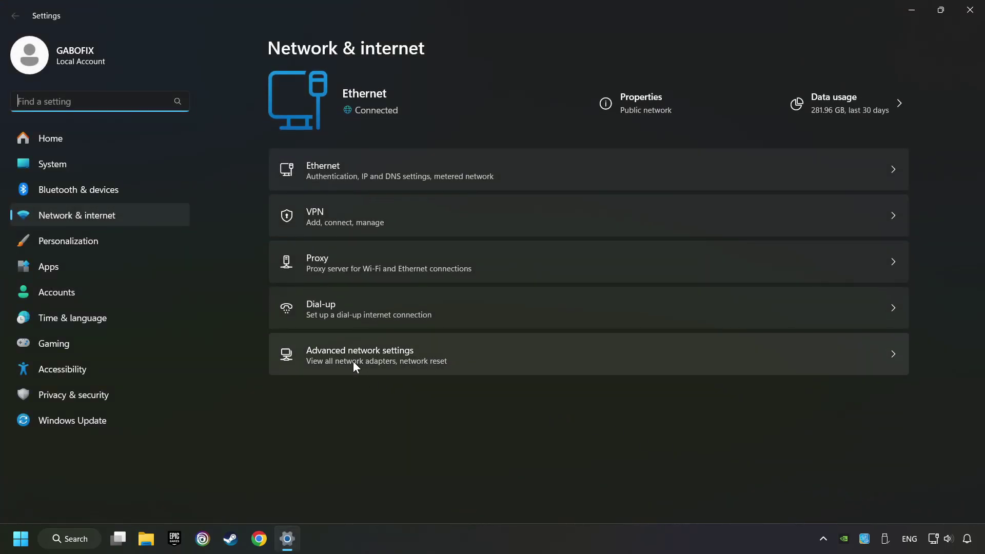
pyautogui.click(505, 358)
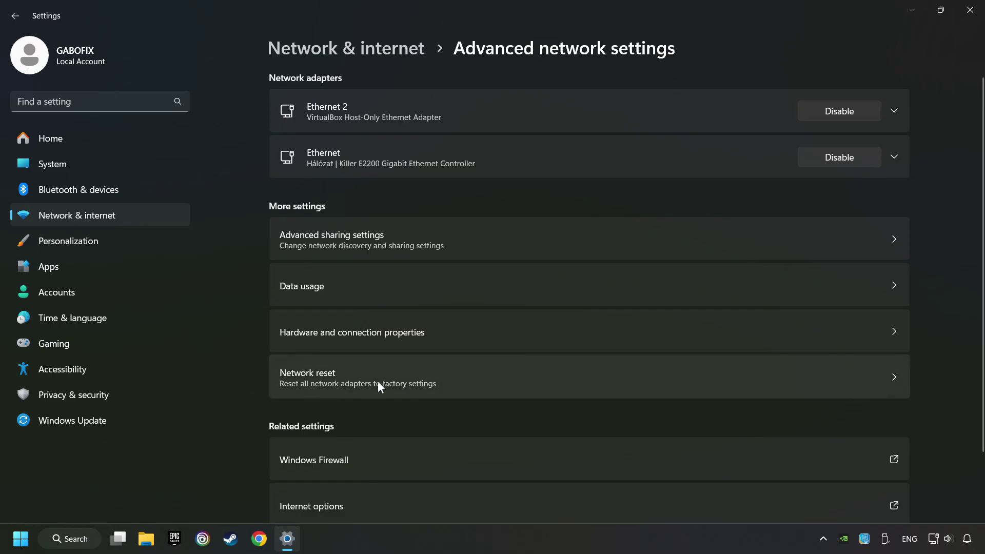
pyautogui.click(505, 379)
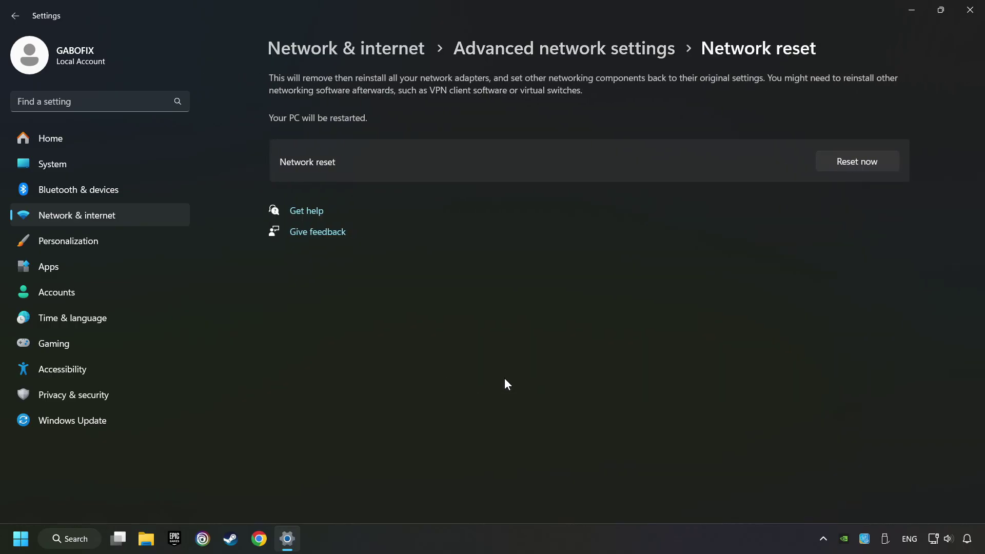
pyautogui.click(856, 162)
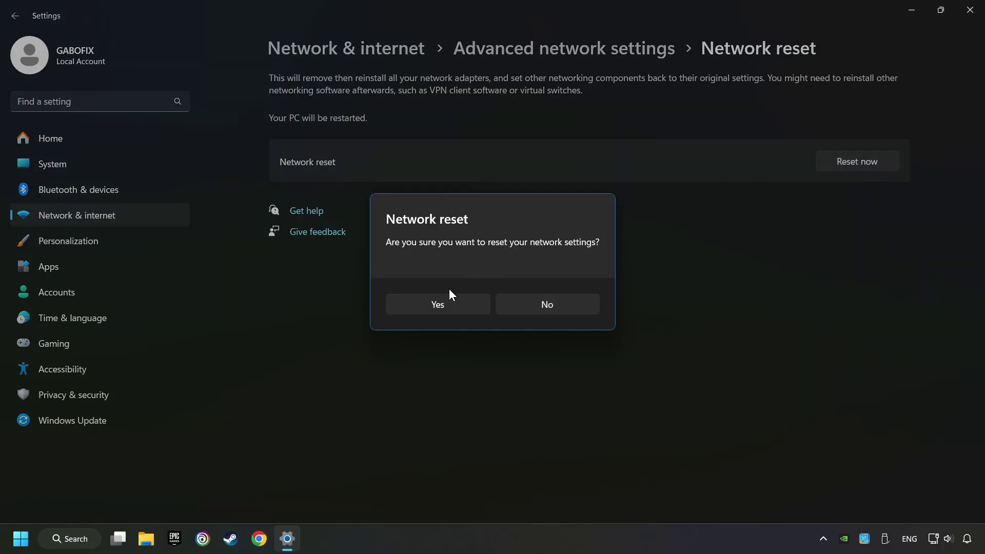
pyautogui.click(454, 306)
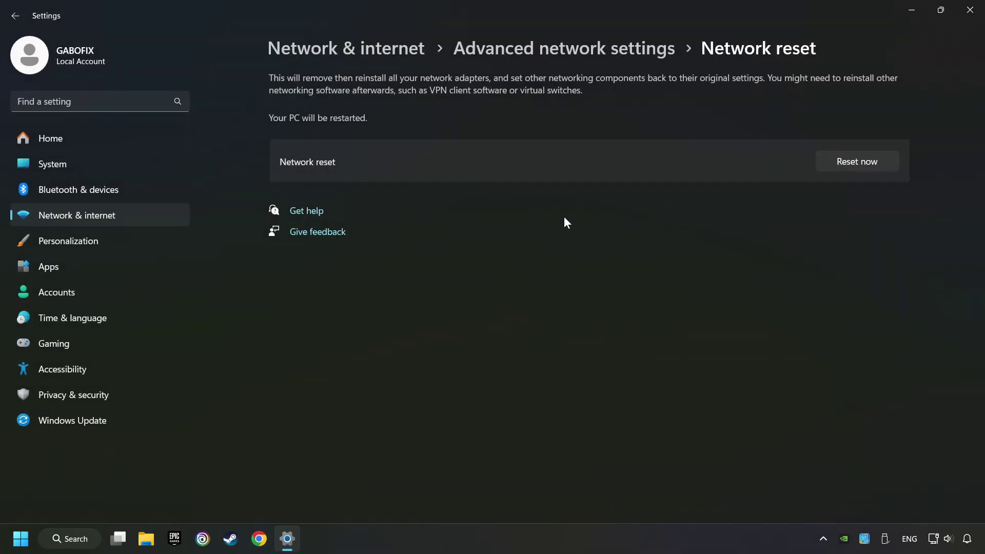
# Close Settings and open Control Panel's adapter list via Network and Sharing Center
pyautogui.click(968, 11)
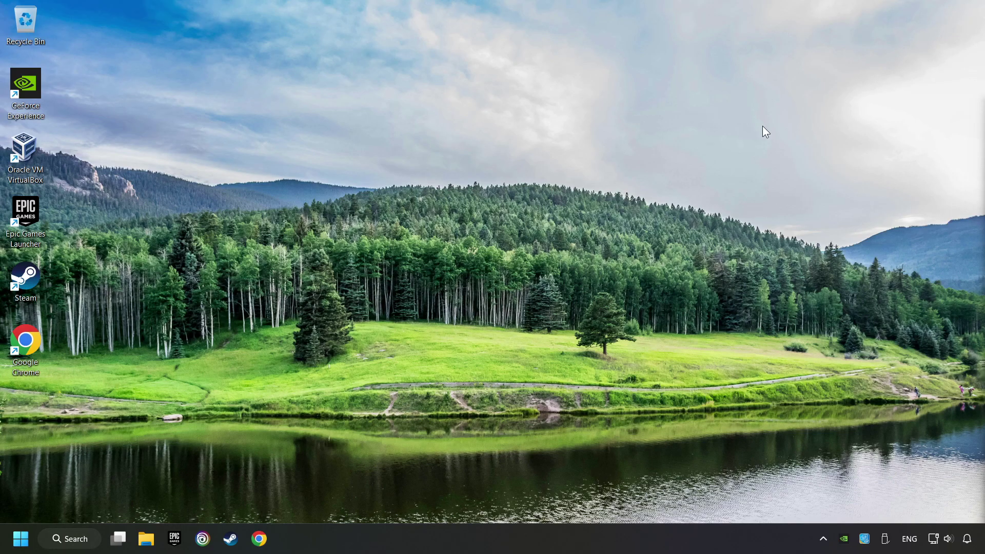
pyautogui.click(21, 538)
pyautogui.click(77, 538)
pyautogui.write('contro')
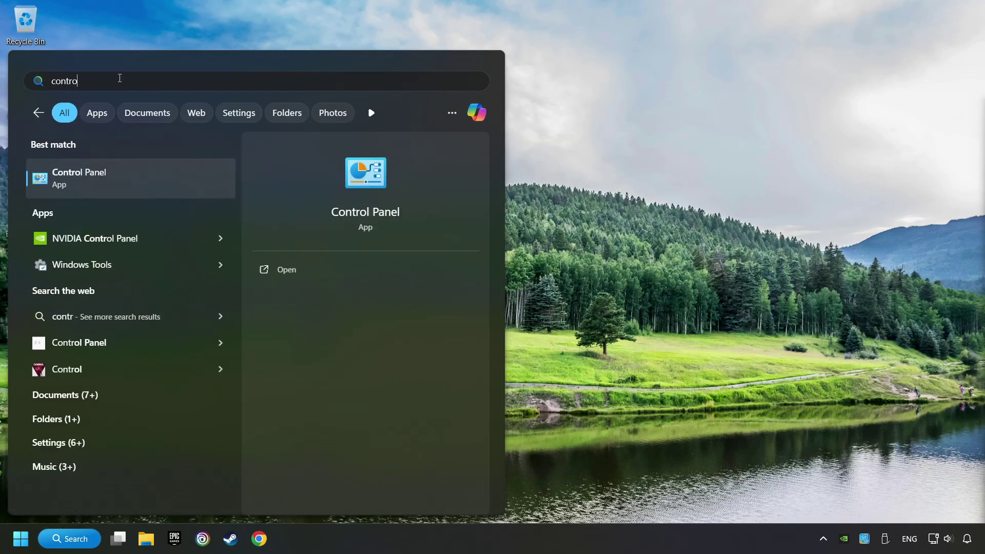
pyautogui.write('l panel')
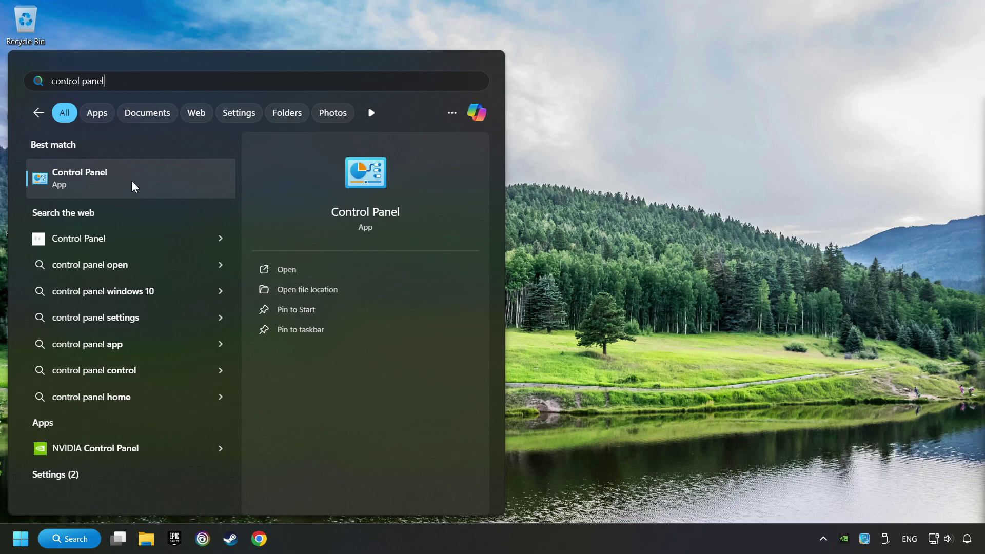
pyautogui.click(175, 181)
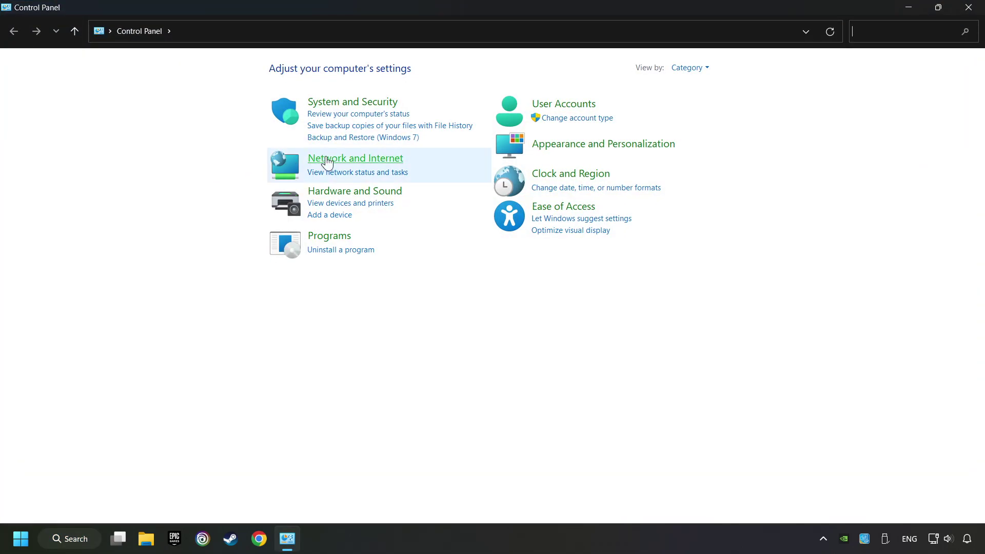
pyautogui.click(349, 163)
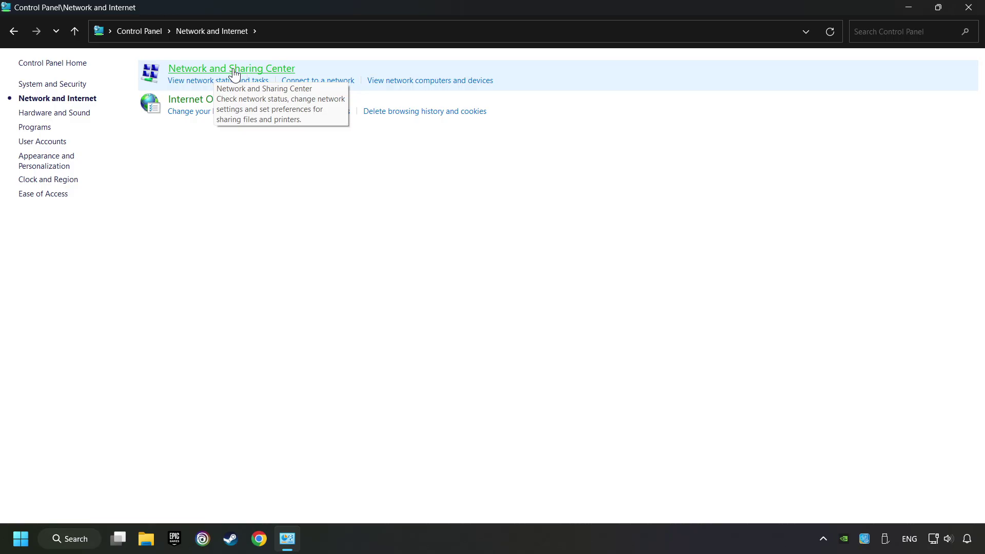
pyautogui.click(233, 69)
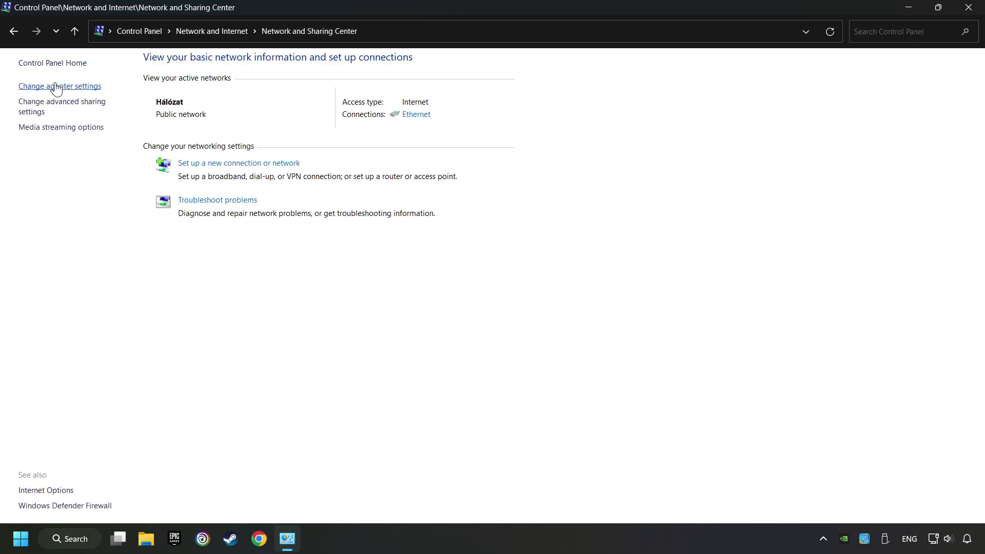
pyautogui.click(71, 86)
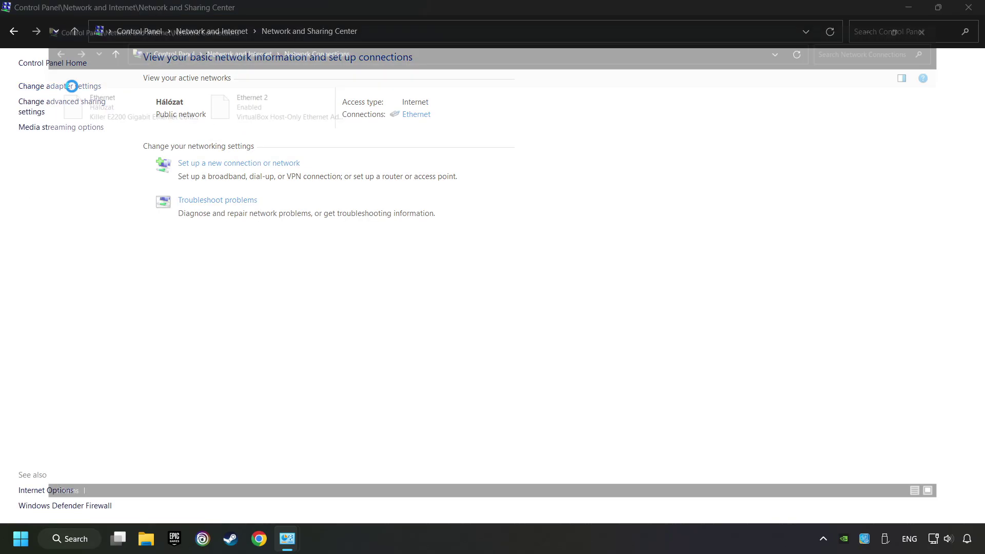
# Open the Ethernet adapter's properties, then its TCP/IPv4 properties dialog
pyautogui.click(77, 82)
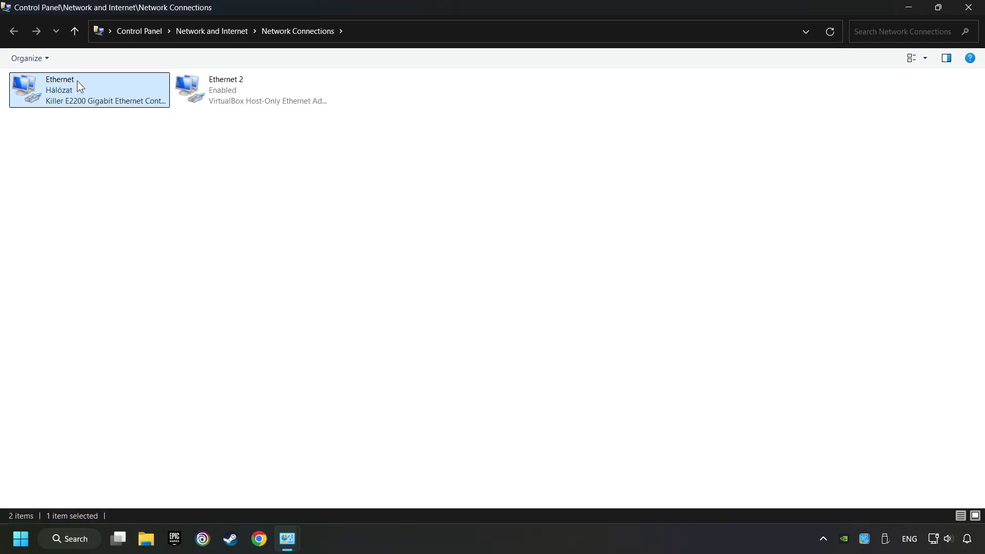
pyautogui.rightClick(90, 88)
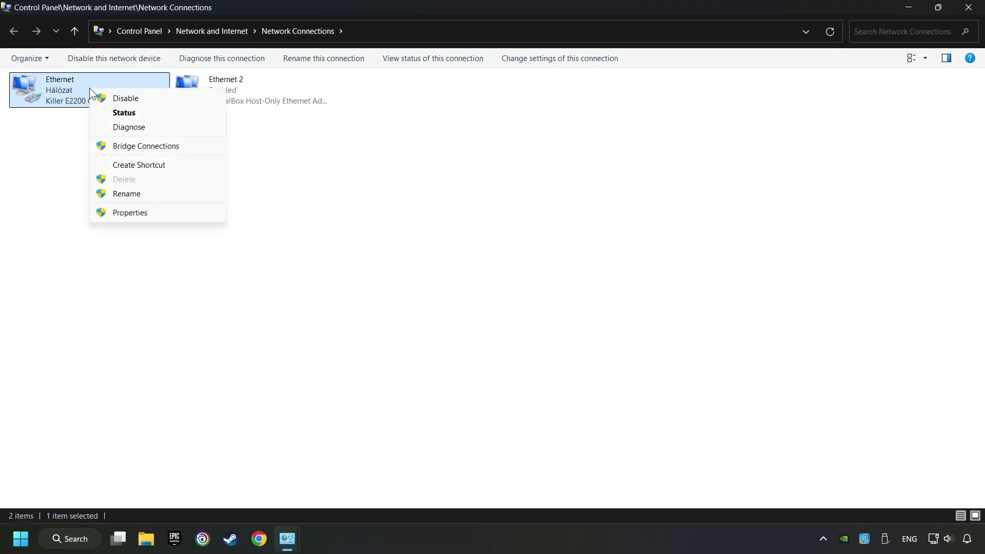
pyautogui.click(141, 213)
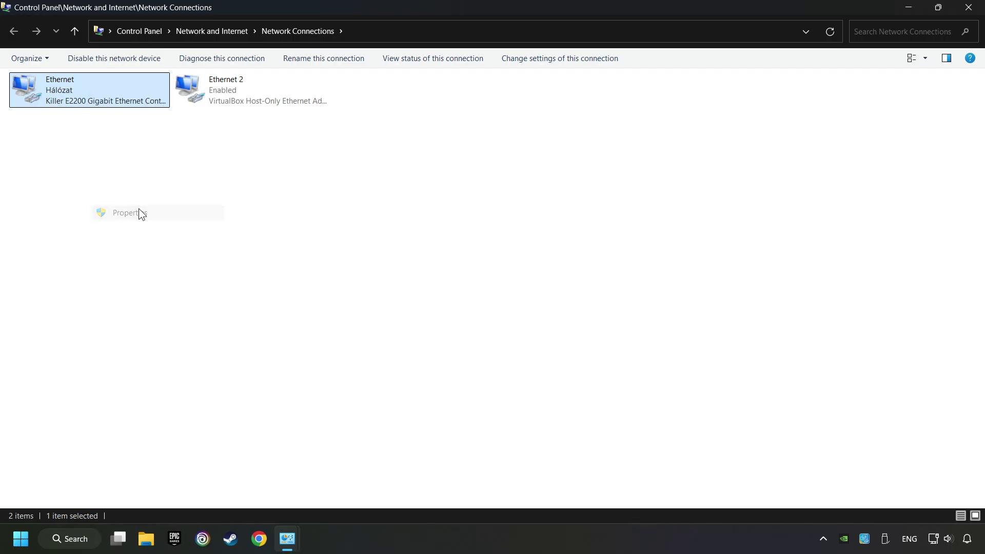
pyautogui.moveTo(117, 71); pyautogui.dragTo(458, 120)
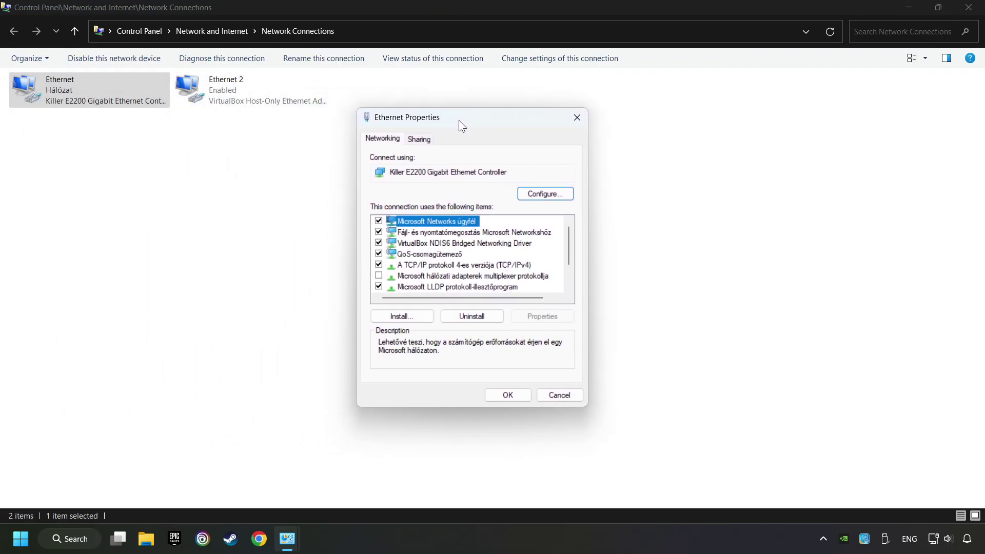
pyautogui.click(412, 265)
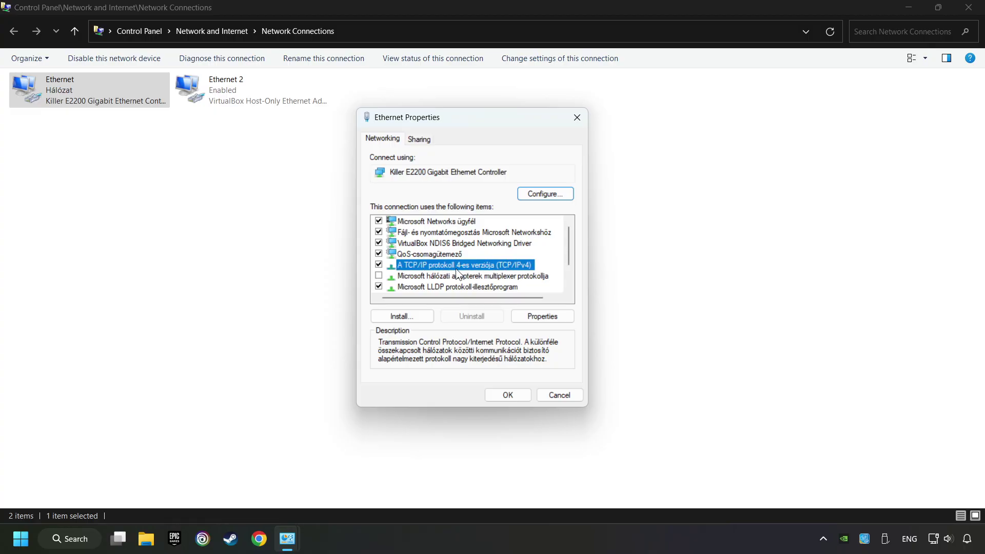
pyautogui.click(546, 321)
pyautogui.moveTo(512, 172); pyautogui.dragTo(474, 136)
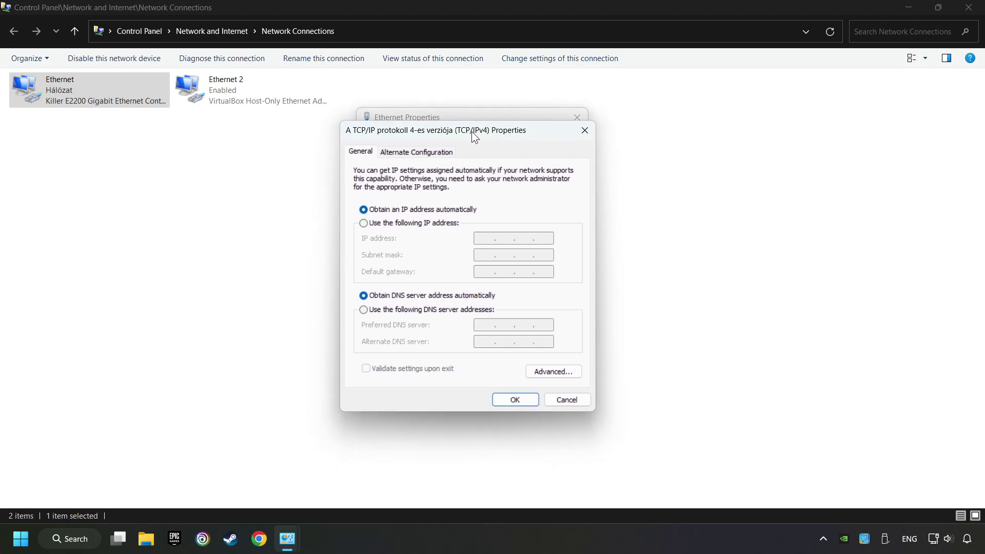
# Set preferred DNS 8.8.8.8 and alternate 8.8.4.4, confirm both dialogs, and close the windows
pyautogui.click(365, 313)
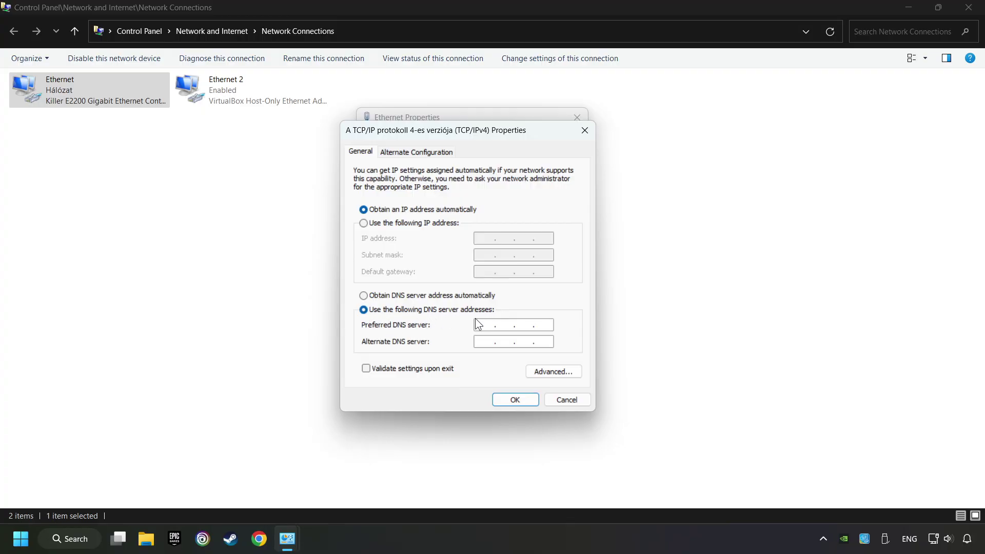
pyautogui.write('8.')
pyautogui.write('8.8.8')
pyautogui.click(476, 344)
pyautogui.write('8.8.4.4')
pyautogui.click(521, 401)
pyautogui.click(507, 399)
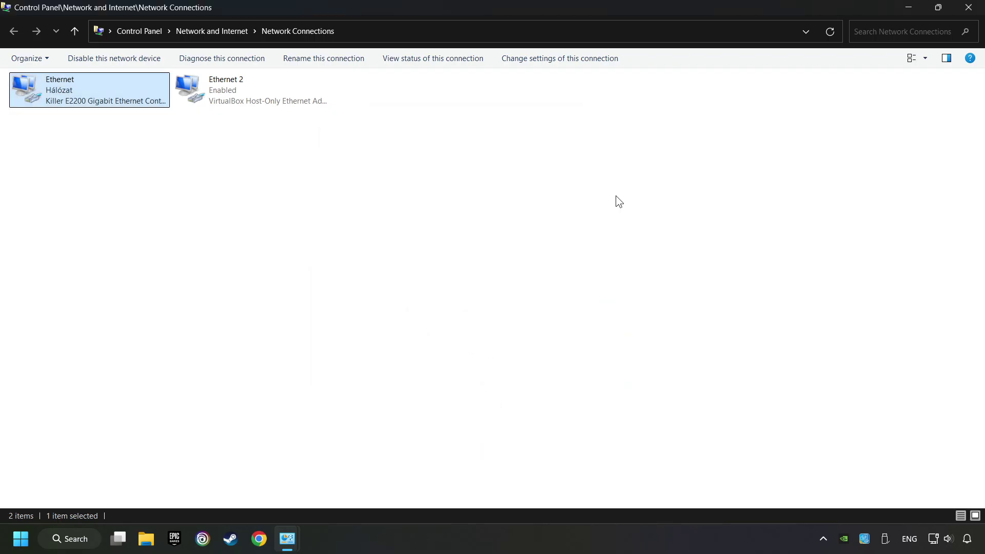
pyautogui.click(980, 10)
pyautogui.click(980, 9)
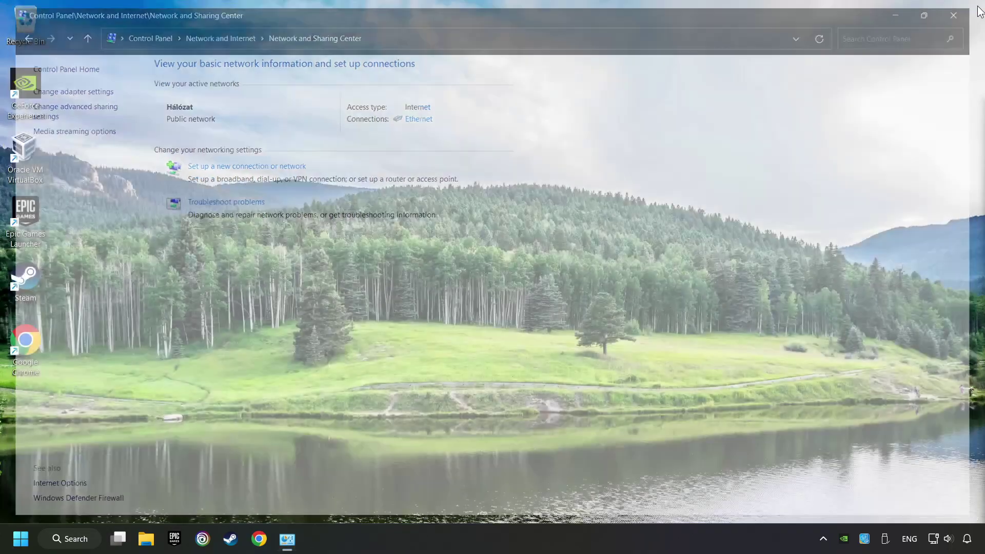